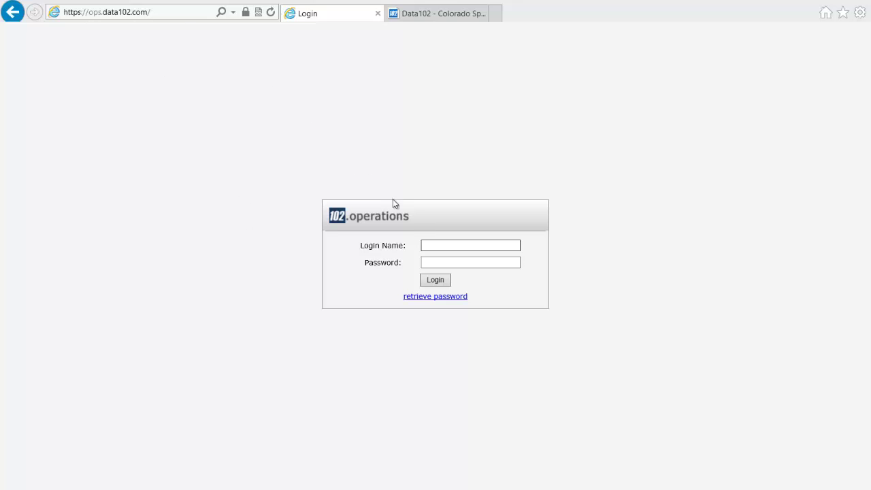
Step: Enter the portal login name and password, then switch to the Data102 - Colorado homepage tab
left_click(427, 241)
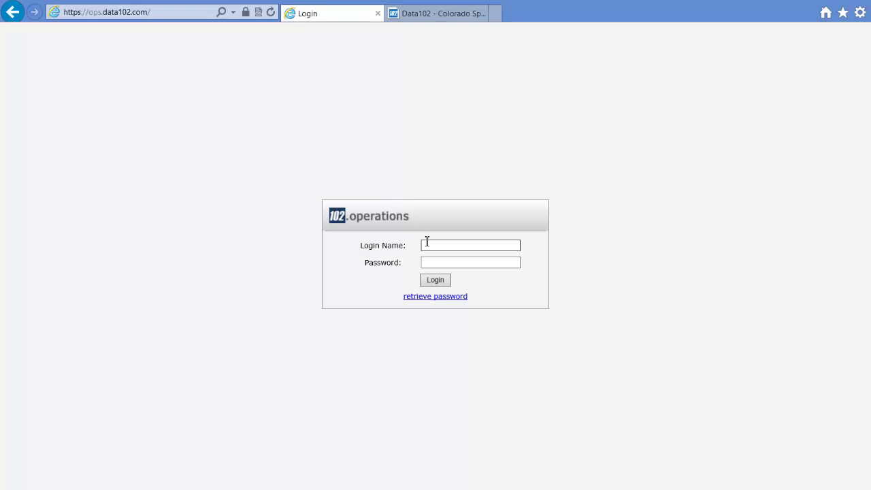
type("Login")
key("Tab")
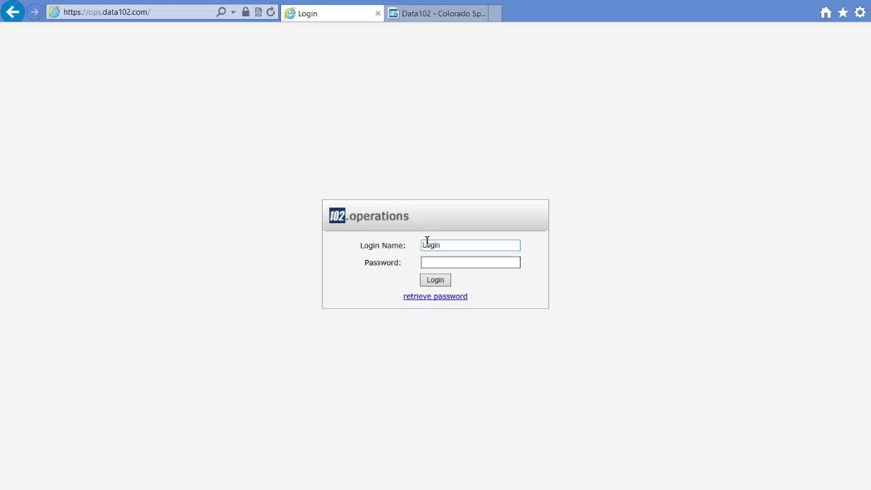
key("ctrl+v")
left_click(448, 12)
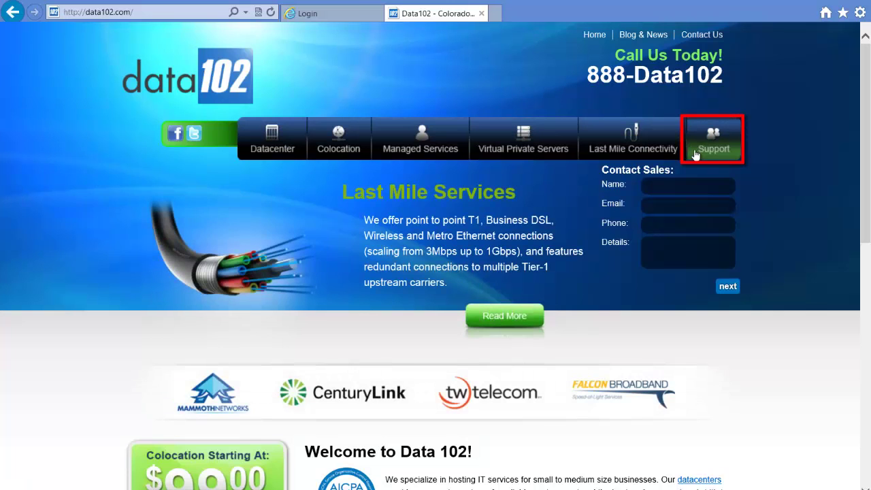
Step: Open data102.com's Support page and click into its Ops portal Login Name and Password fields
left_click(695, 152)
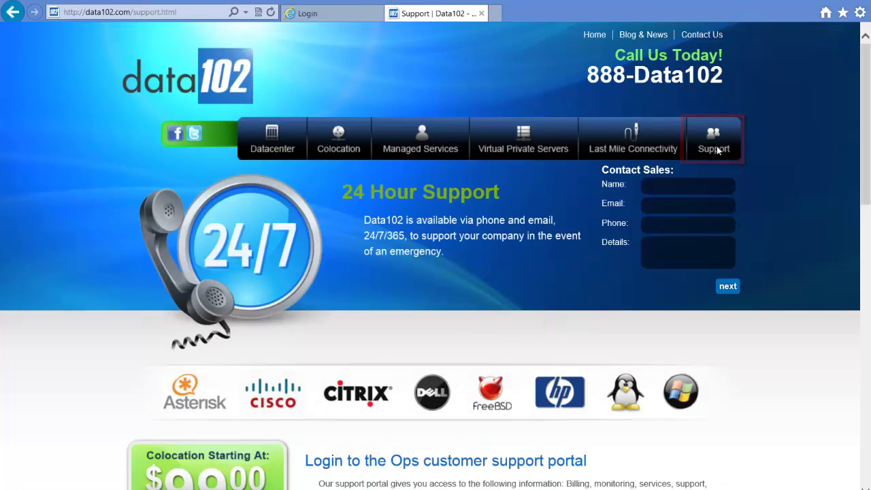
left_click_drag(863, 141, 863, 178)
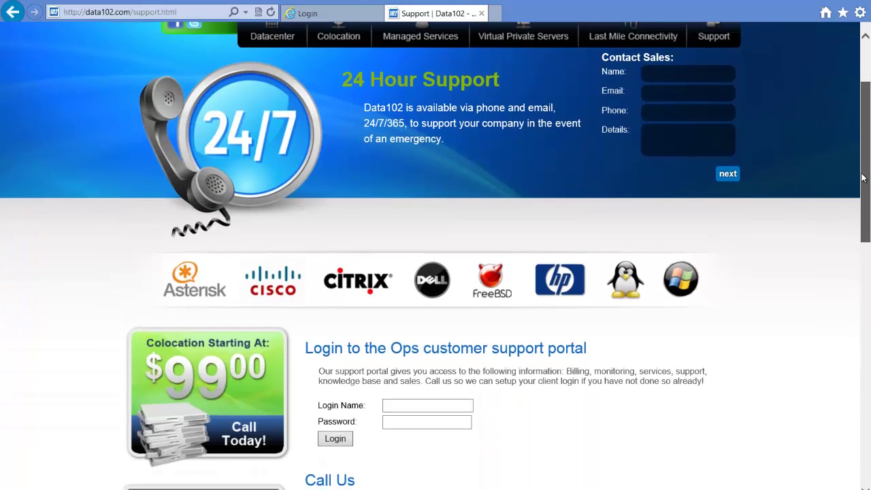
left_click(404, 406)
left_click(394, 423)
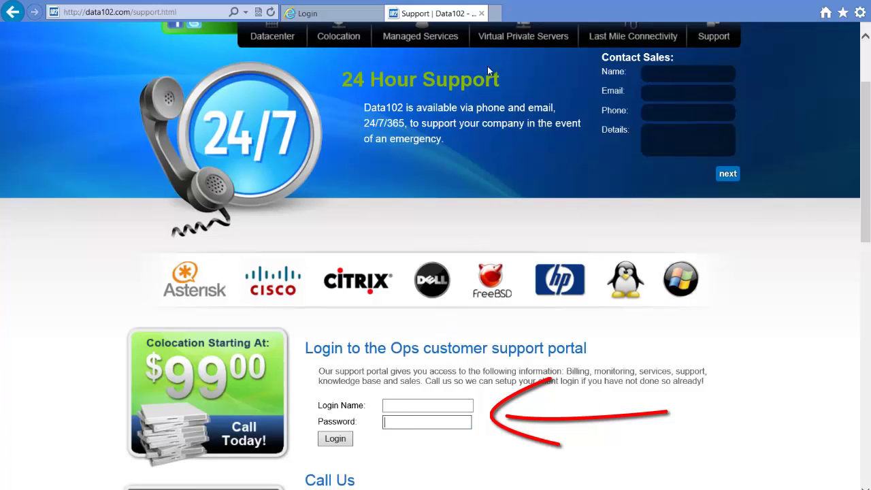
Step: Close the Support tab, log in, and start a new contact from the View Contacts list
left_click(481, 14)
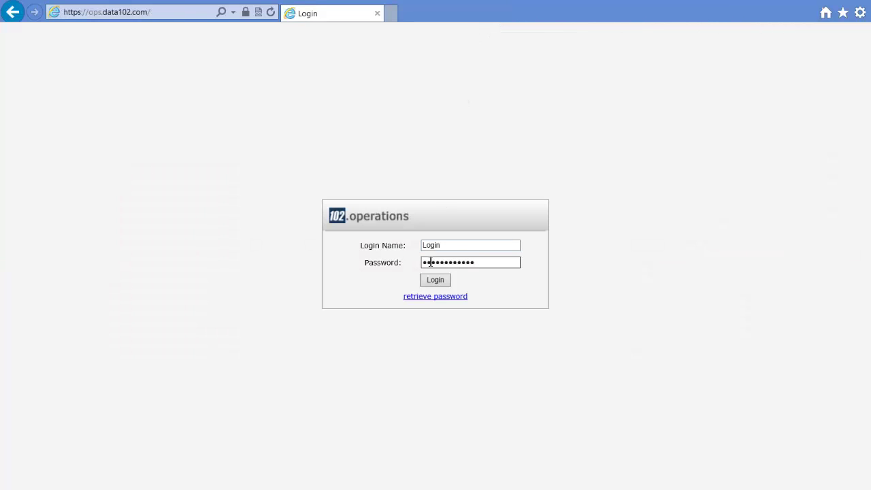
left_click(429, 284)
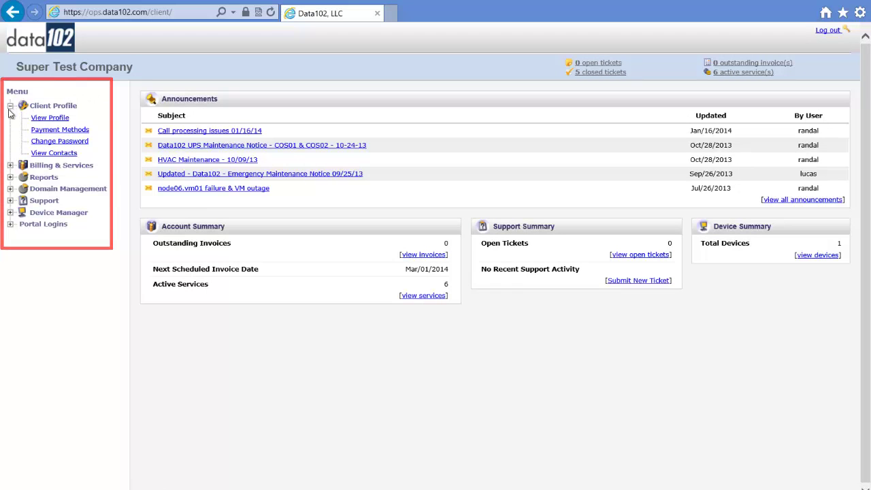
left_click(48, 154)
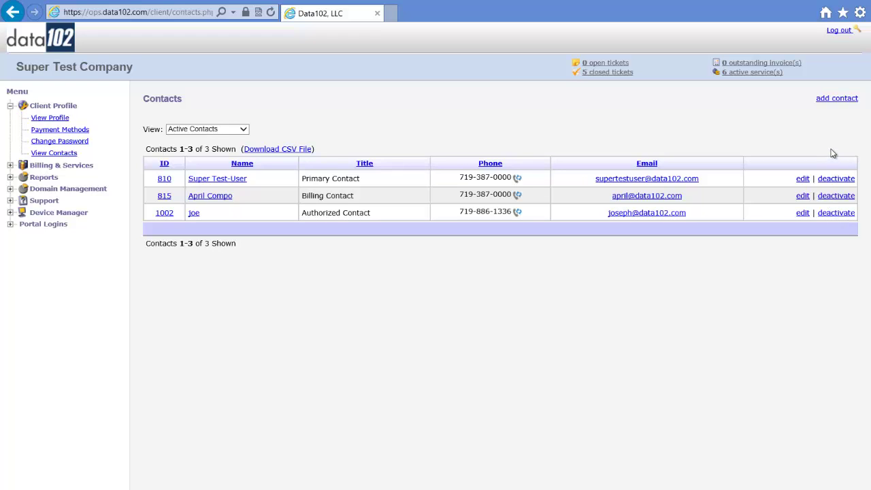
left_click(837, 100)
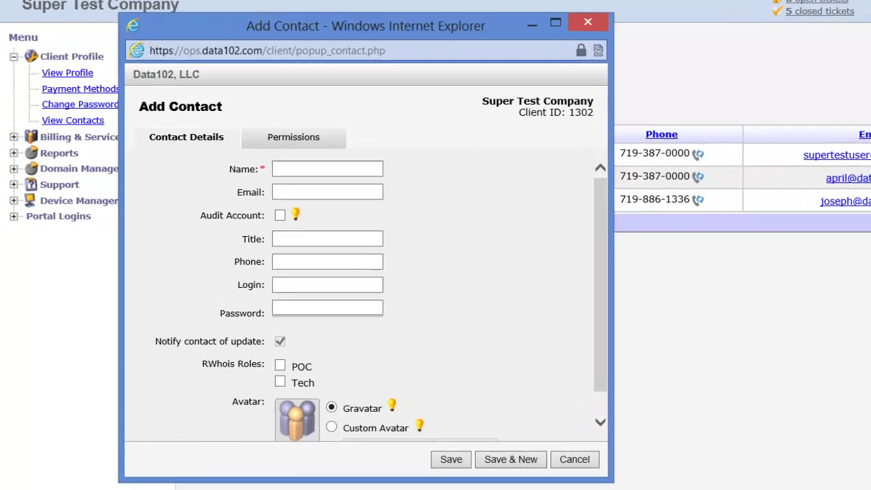
Step: Enter the new contact's name, e-mail address and the title Project Manager
left_click(302, 171)
type("Dayta")
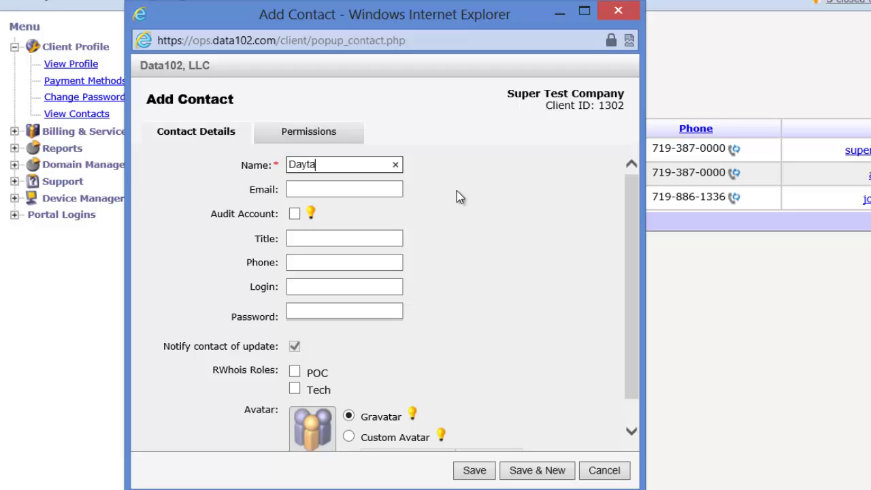
key("Tab")
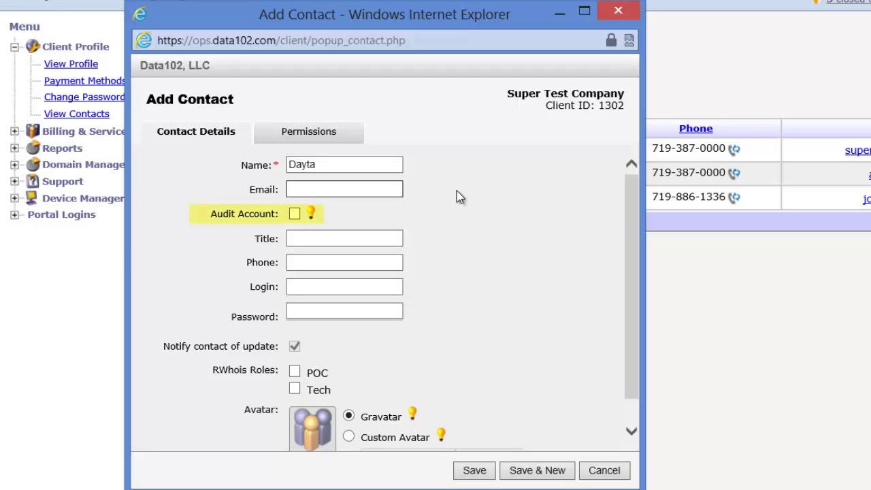
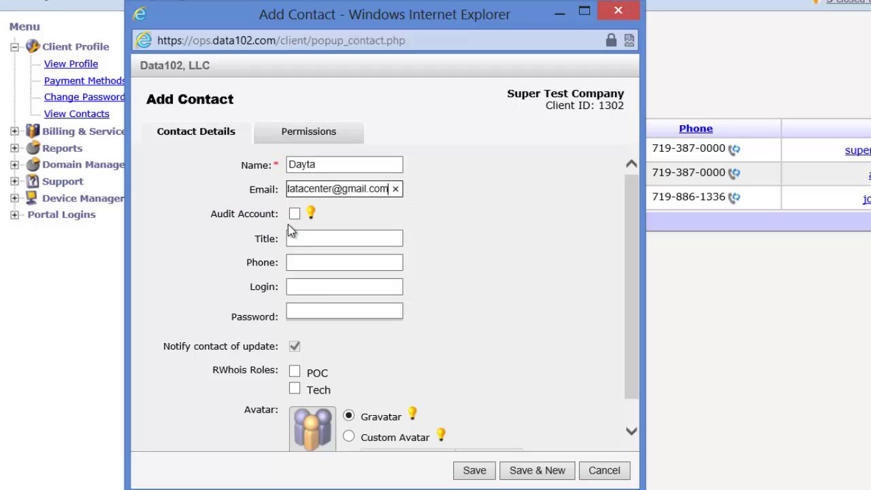
left_click(300, 239)
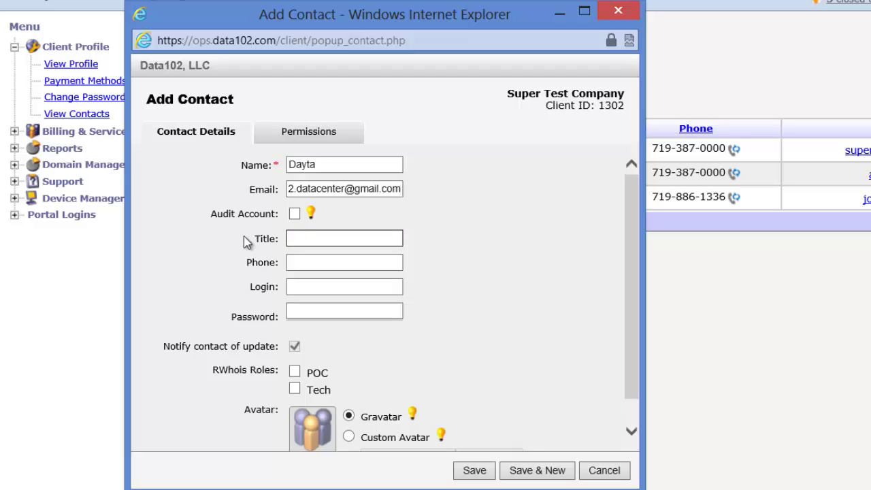
type("Project Manager")
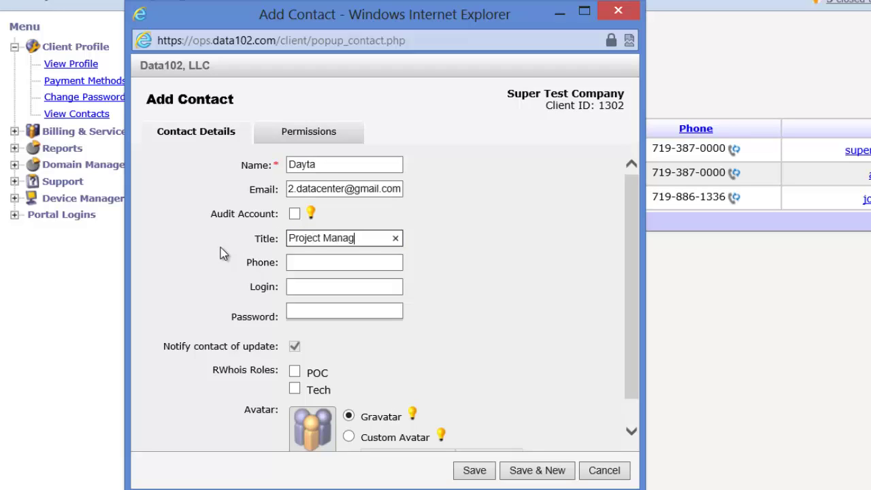
Step: Fill in the contact's phone number, login name and a very secure password
left_click(315, 257)
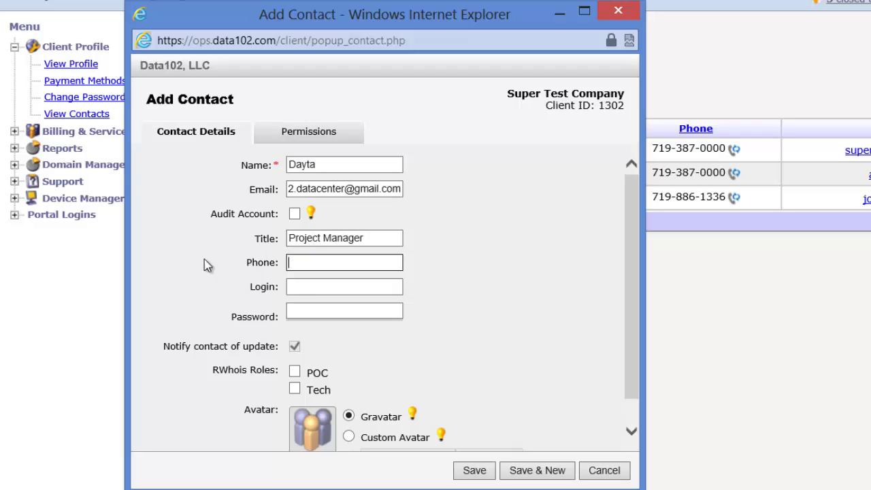
left_click(309, 288)
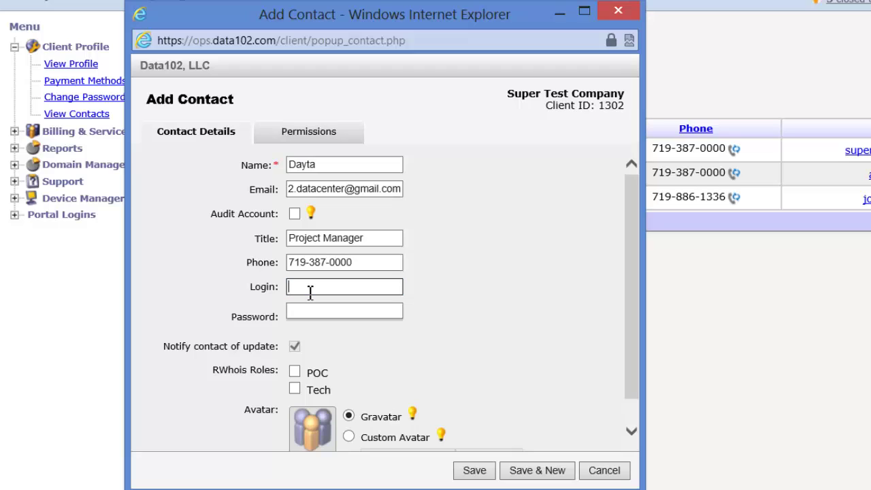
type("Dayta102")
key("Tab")
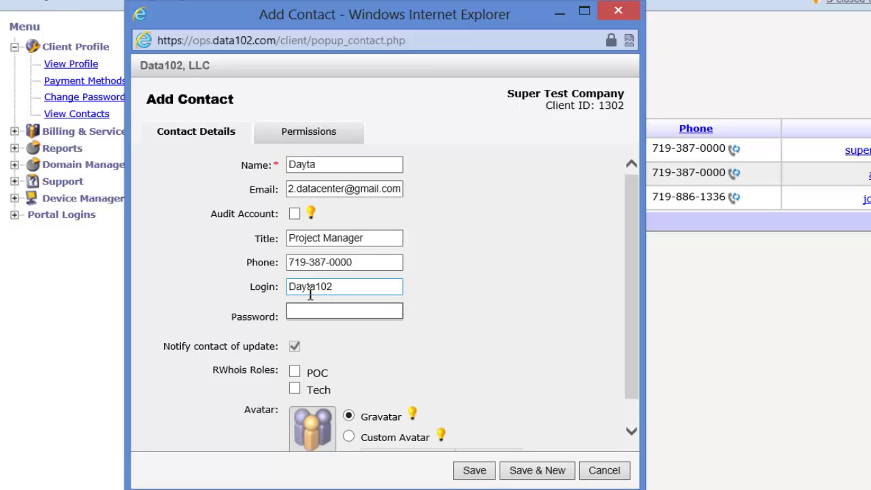
type("••••••••••")
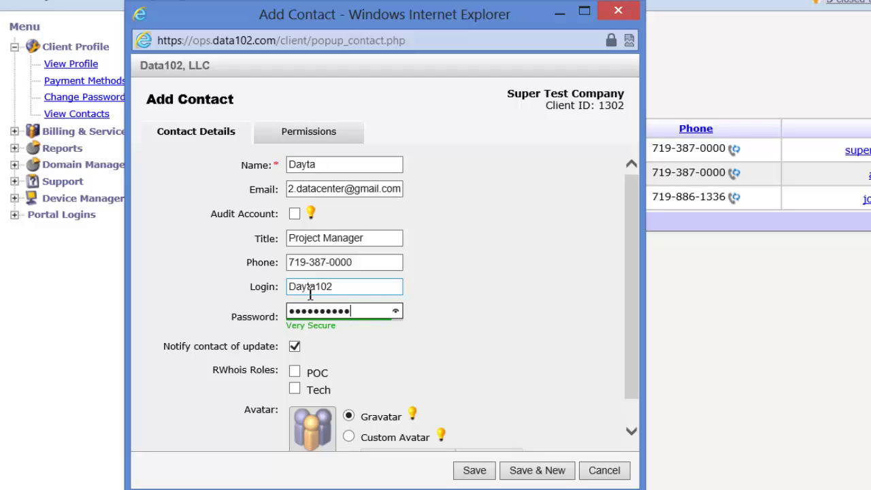
left_click(294, 347)
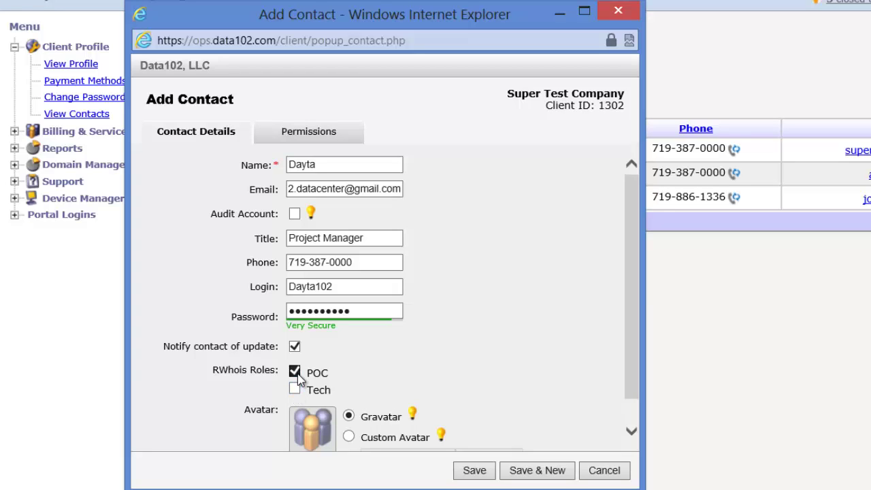
left_click(296, 375)
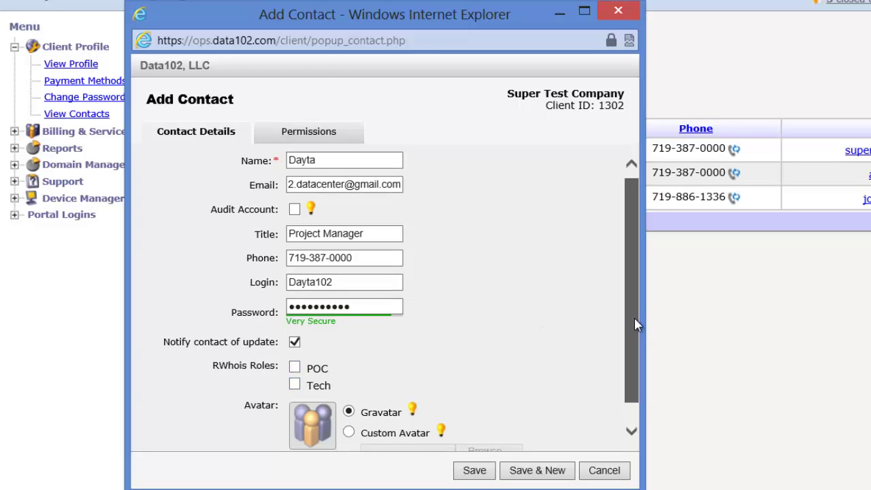
scroll(634, 320, "down", 1)
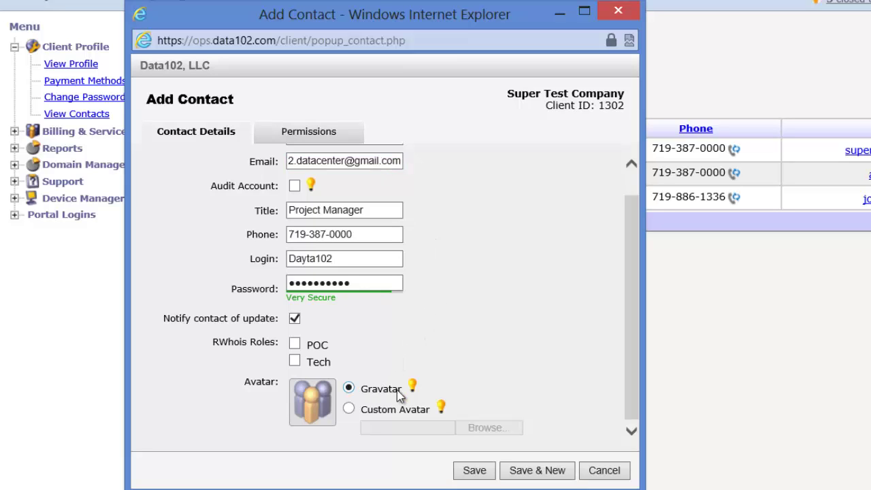
Step: Set the contact's custom avatar to the cropped Avatar_Image cat picture
left_click(349, 408)
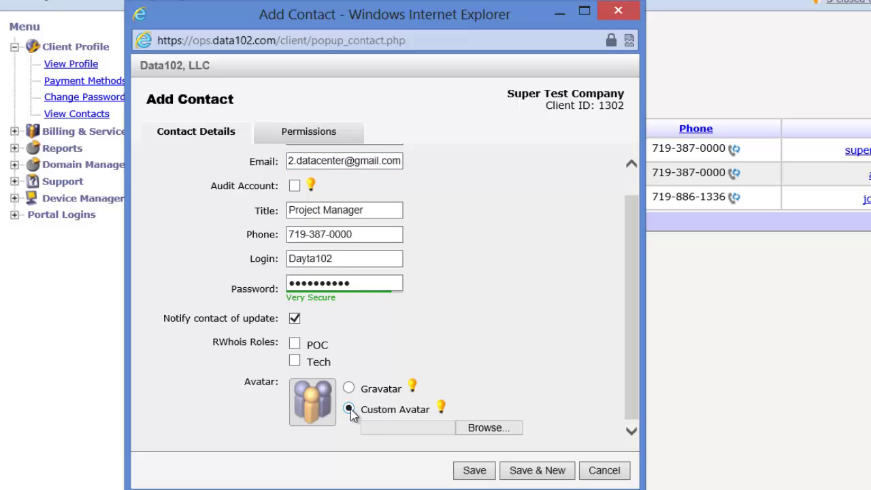
left_click(492, 429)
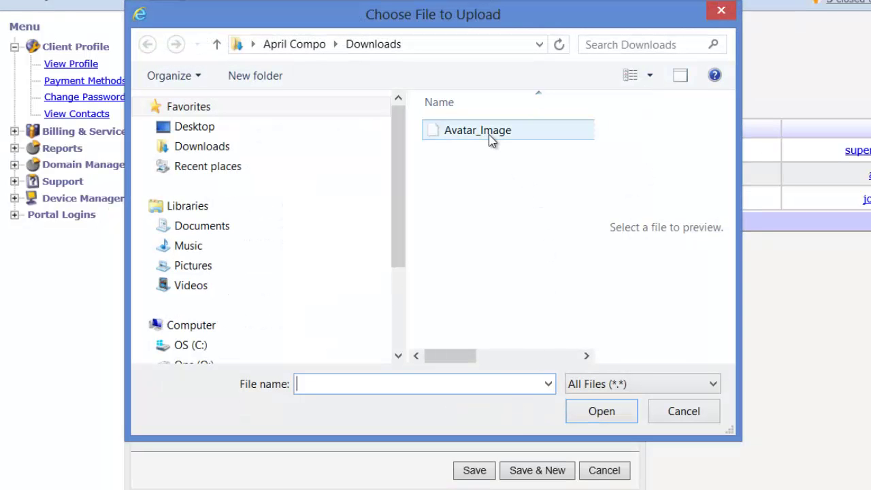
left_click(490, 133)
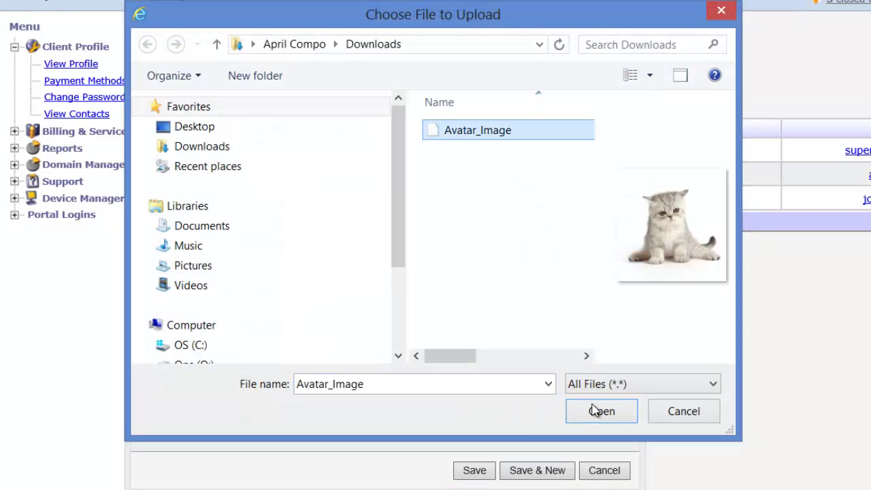
left_click(594, 410)
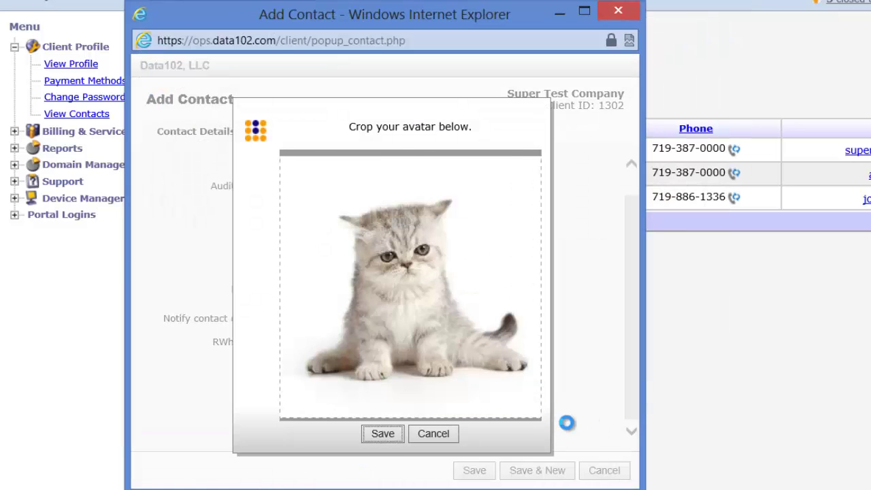
left_click(378, 435)
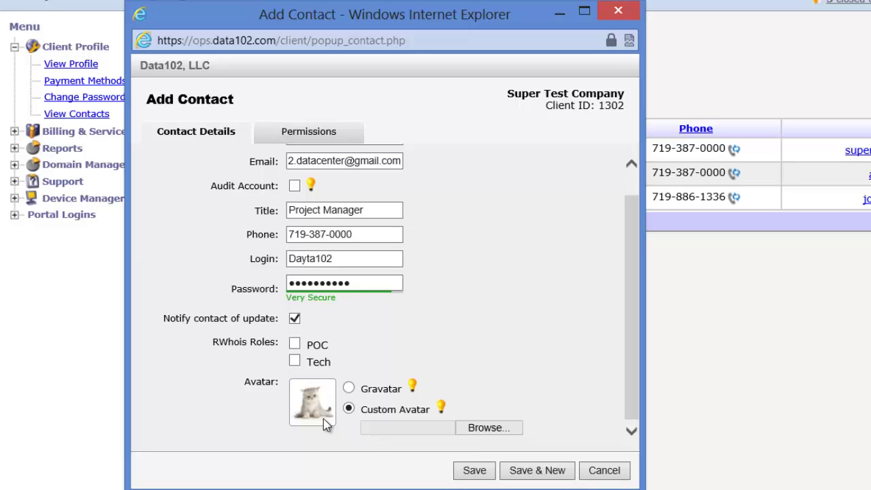
left_click(298, 133)
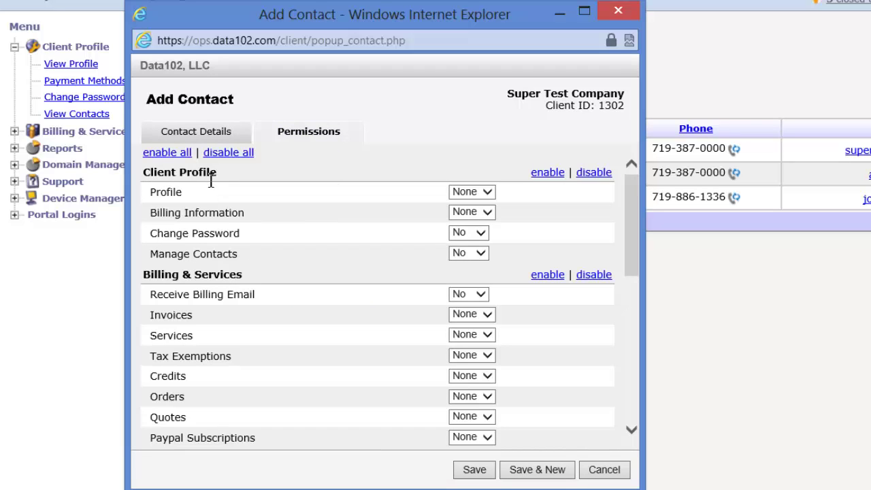
Step: Enable all permissions, then limit Billing Information to View
left_click(171, 156)
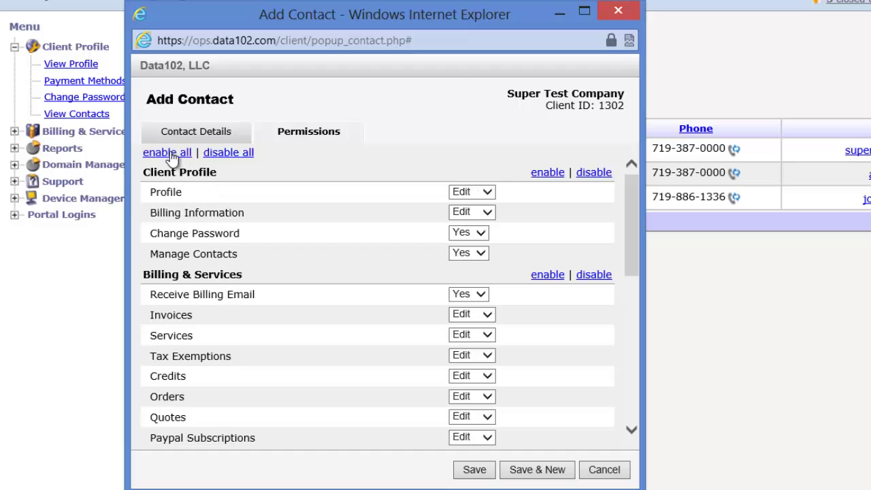
left_click(228, 162)
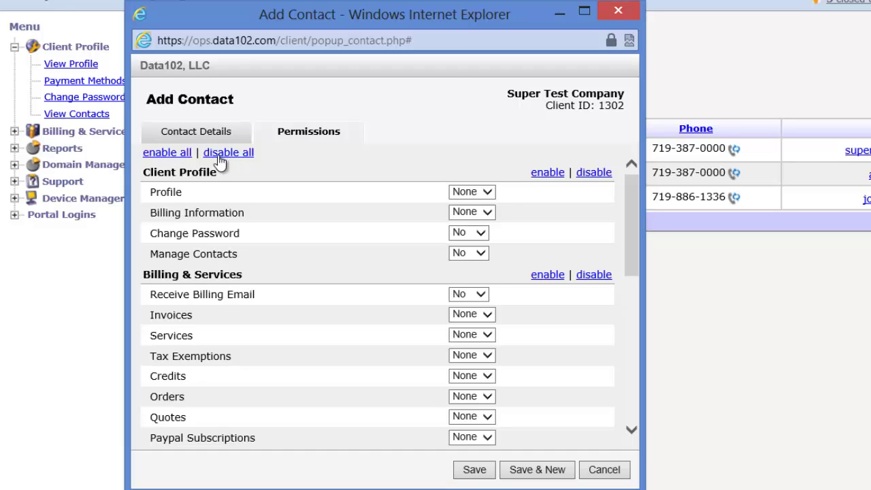
left_click(177, 158)
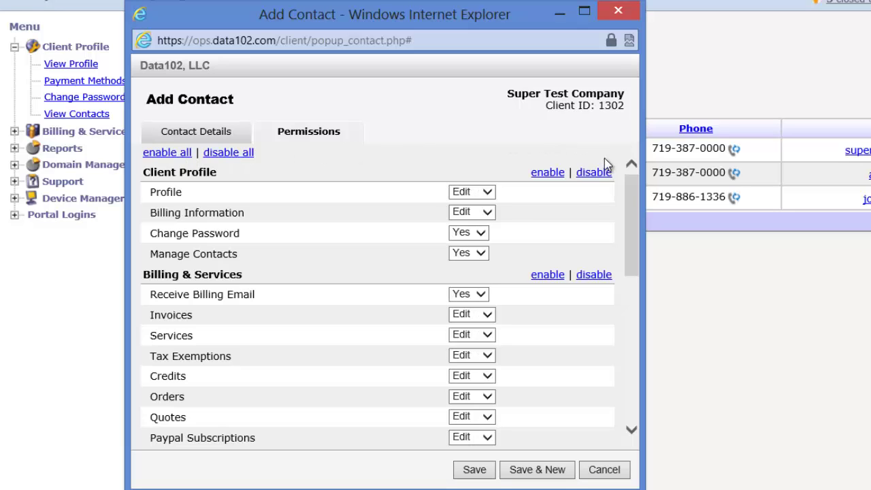
scroll(632, 195, "down", 1)
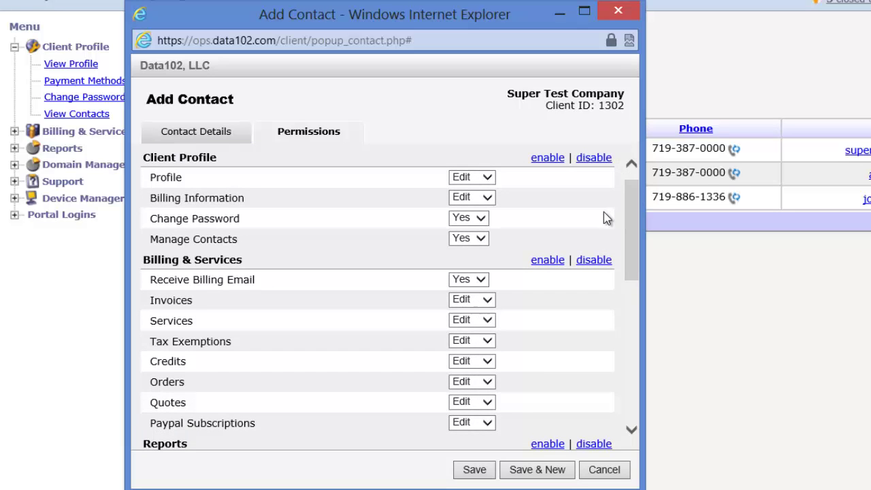
left_click(487, 199)
left_click(484, 191)
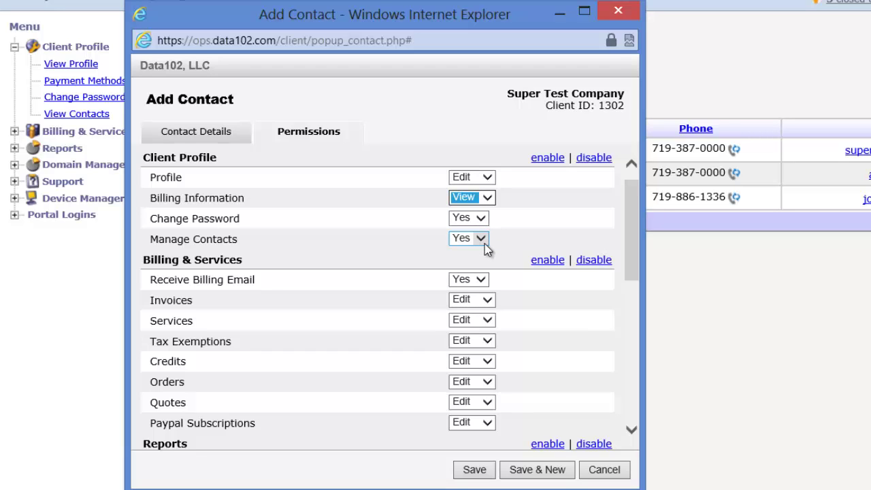
left_click_drag(633, 214, 636, 237)
left_click_drag(630, 233, 630, 233)
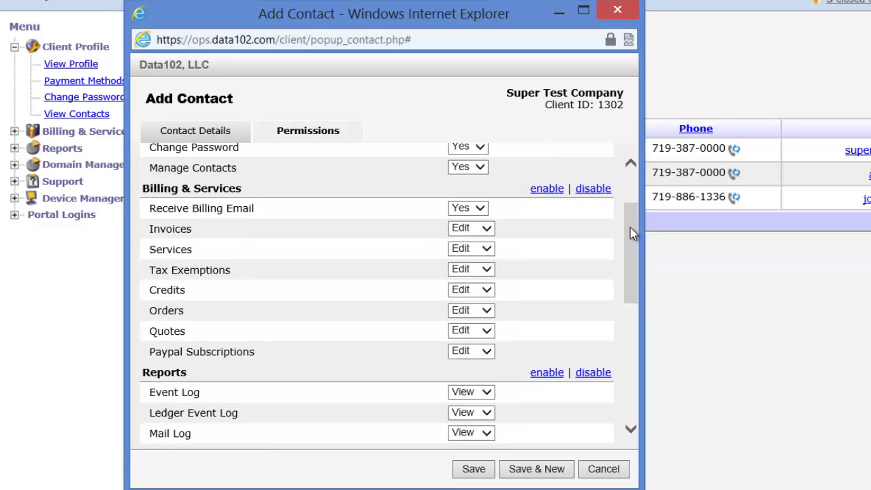
Step: Set Receive Billing Email to No, Invoices to None and Services to View
left_click(482, 209)
left_click(470, 197)
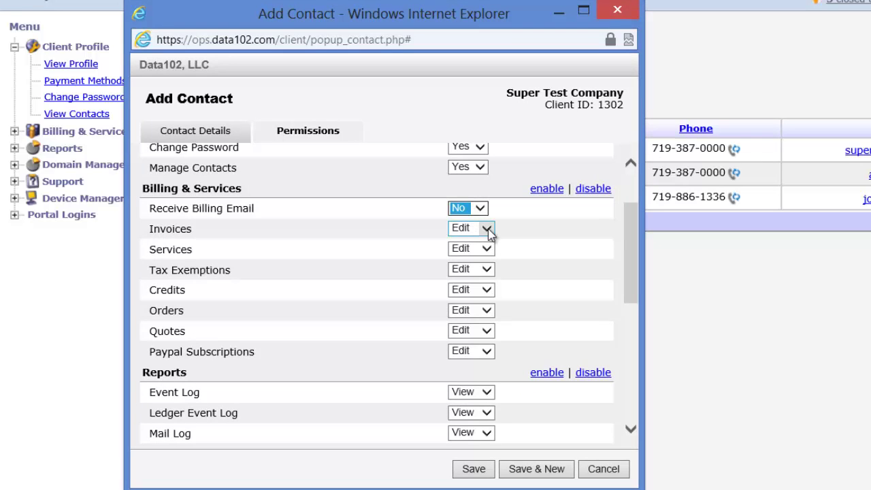
left_click(487, 229)
left_click(468, 204)
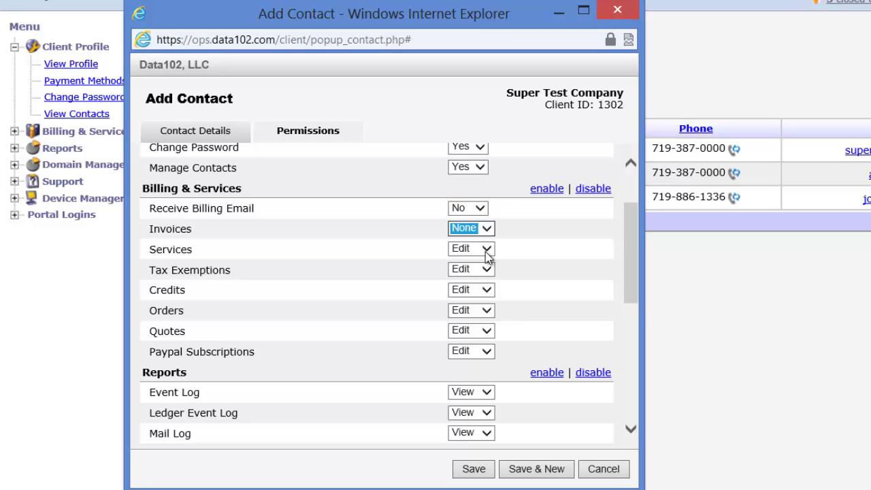
left_click(486, 248)
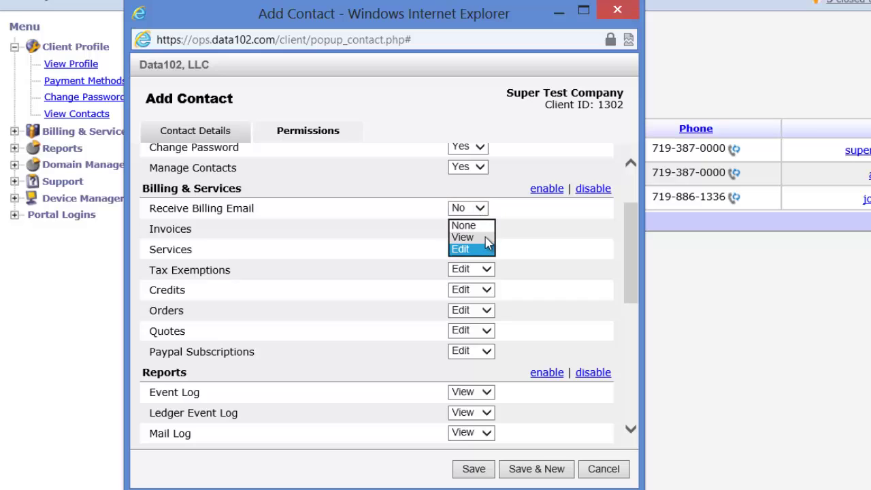
left_click(485, 236)
Step: Set Tax Exemptions, Credits and Paypal Subscriptions permissions to None
left_click(487, 270)
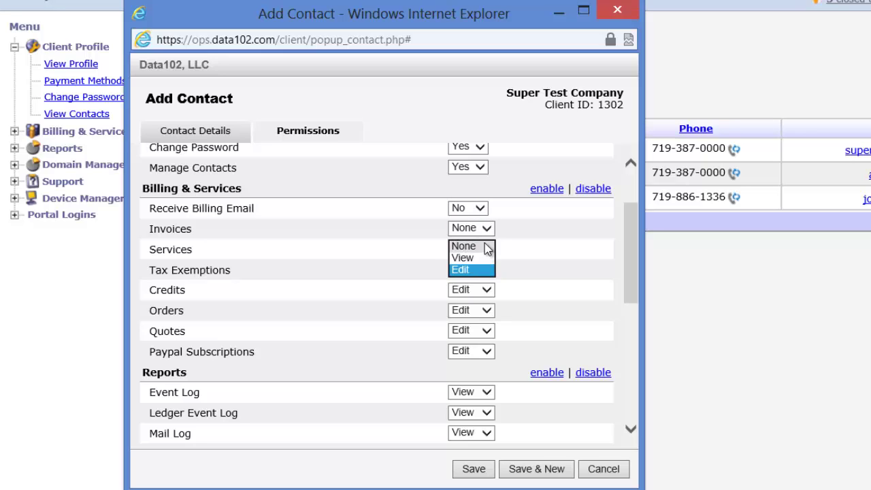
left_click(486, 247)
left_click(486, 291)
left_click(480, 268)
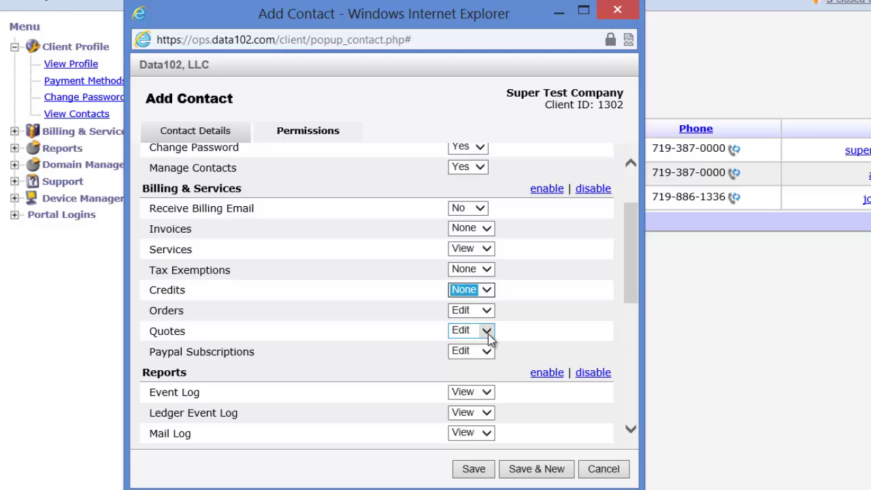
left_click(487, 351)
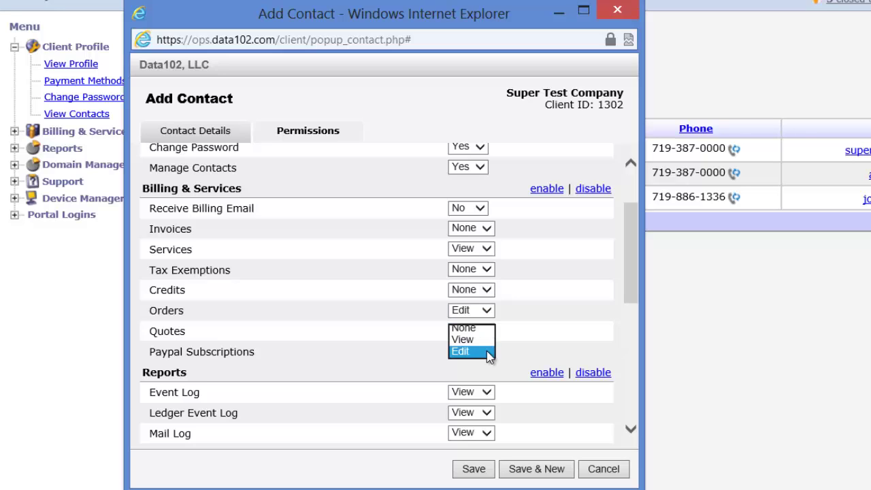
left_click(485, 329)
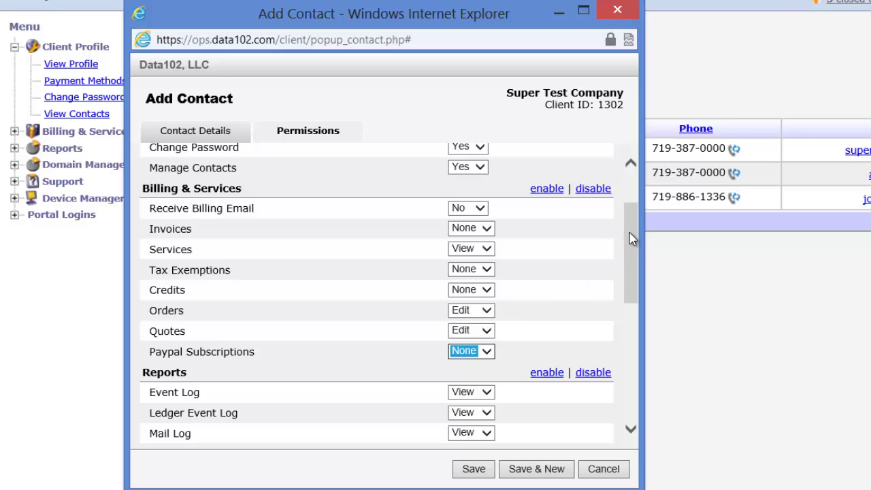
left_click_drag(629, 232, 623, 282)
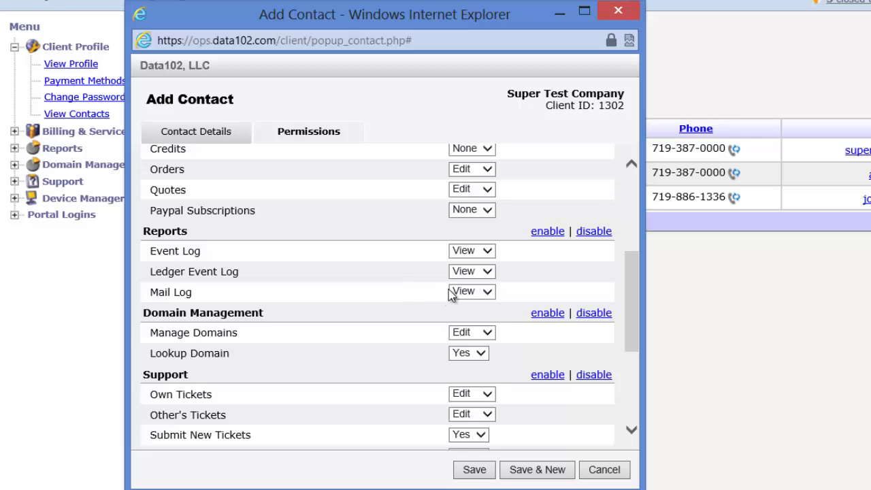
left_click_drag(630, 266, 632, 293)
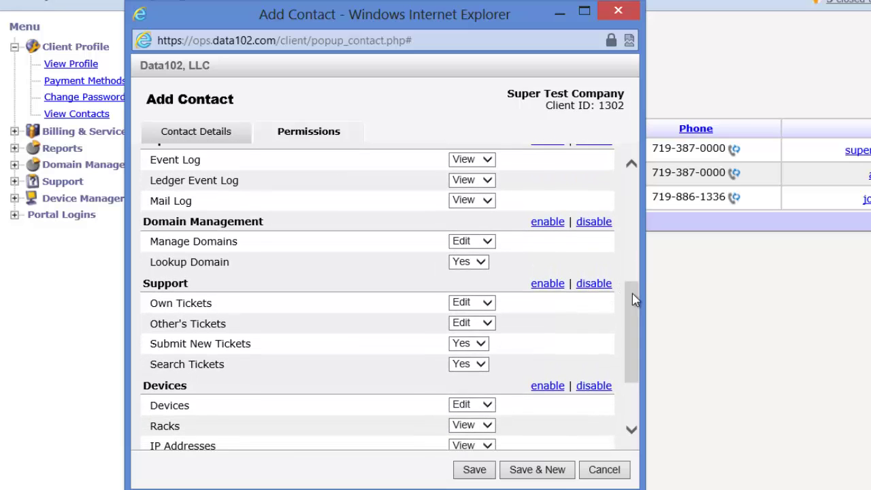
left_click(488, 242)
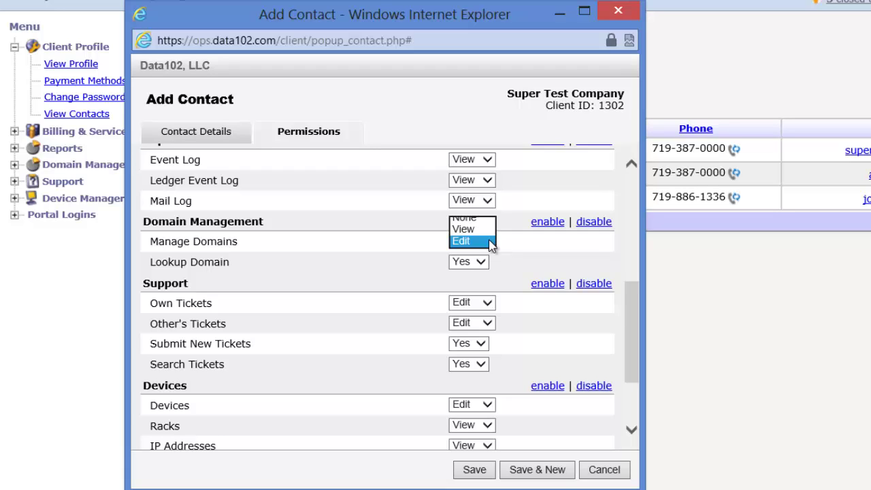
left_click(484, 229)
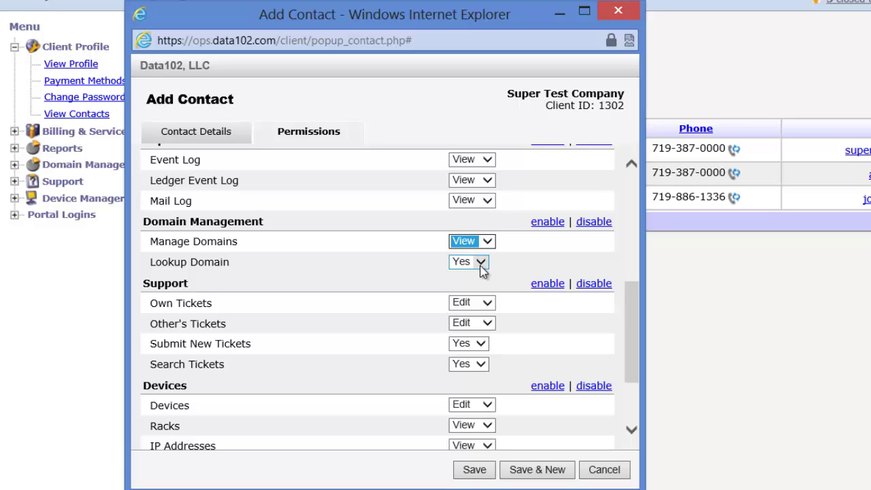
scroll(636, 313, "down", 2)
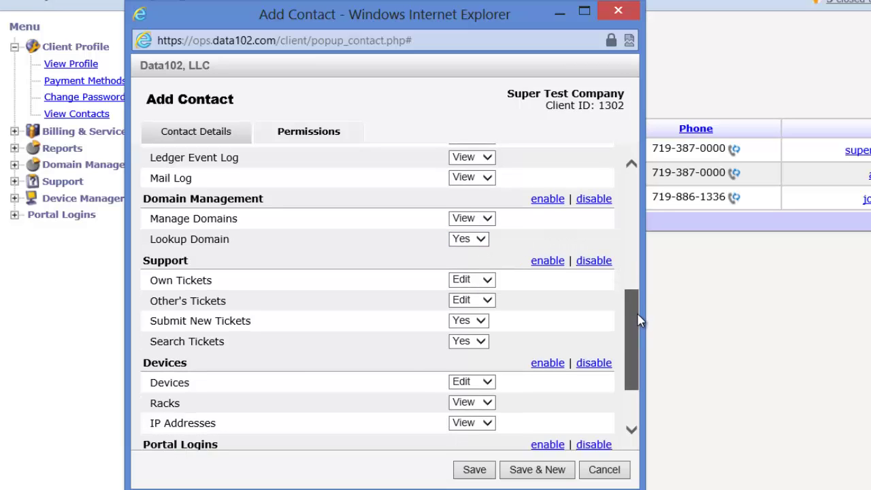
scroll(639, 323, "down", 3)
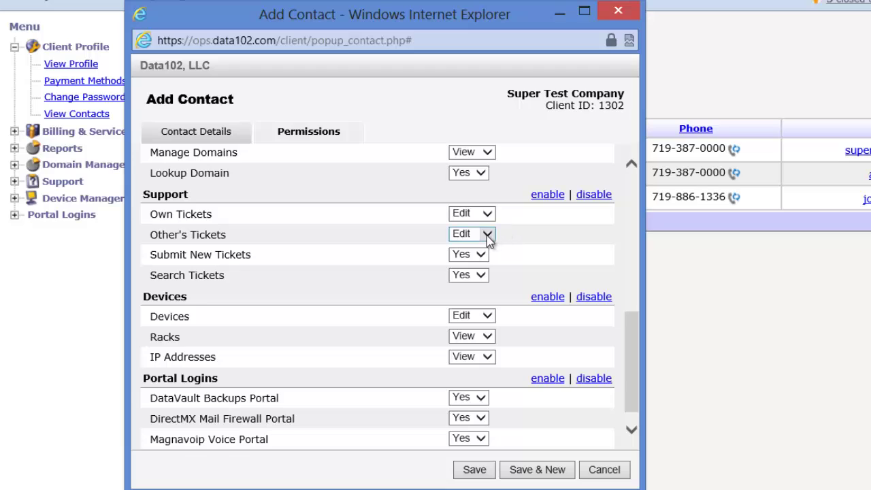
left_click(487, 233)
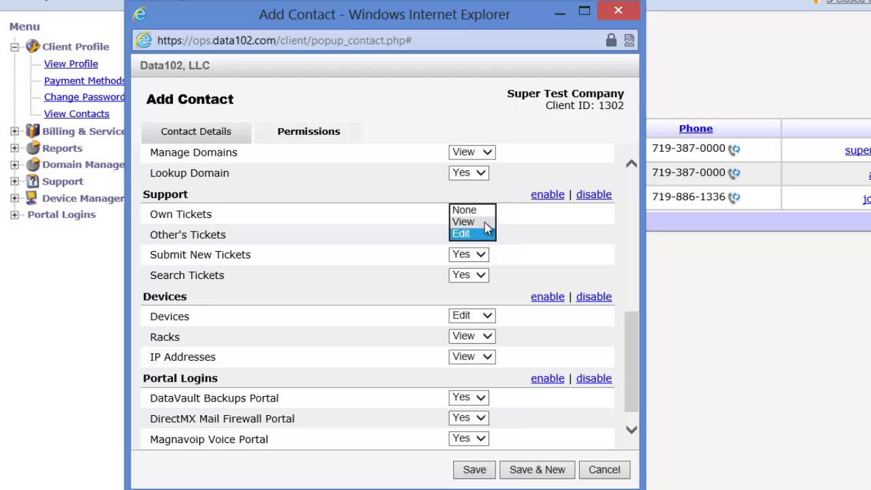
left_click(487, 226)
left_click(488, 234)
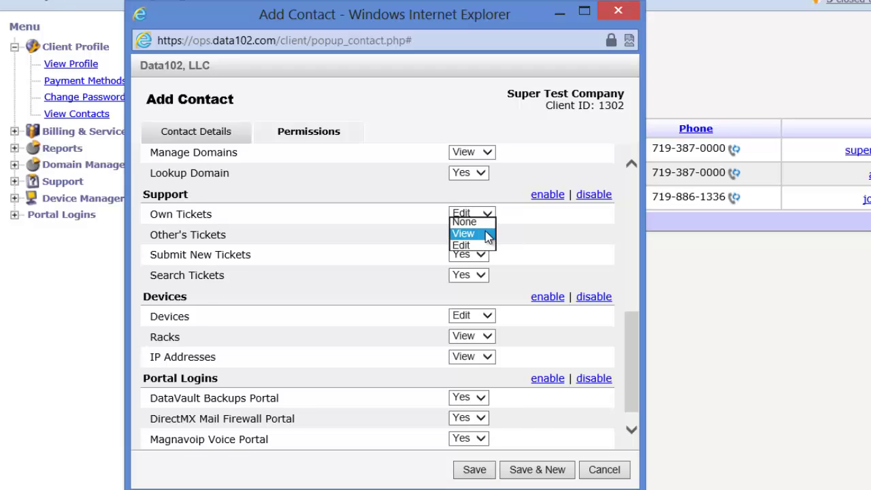
left_click(485, 245)
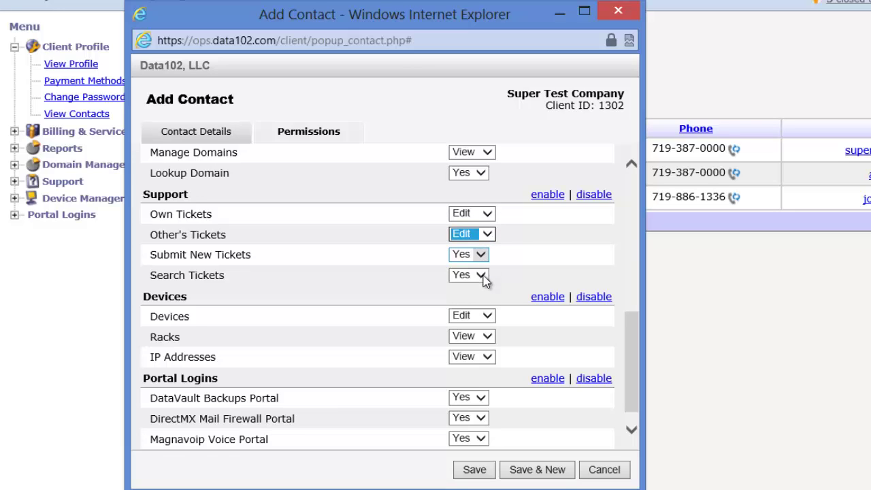
left_click_drag(636, 338, 636, 347)
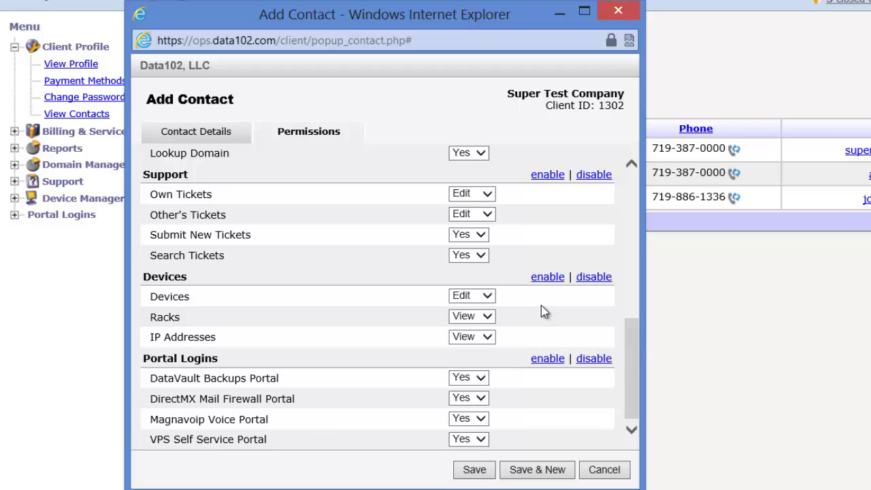
left_click(487, 299)
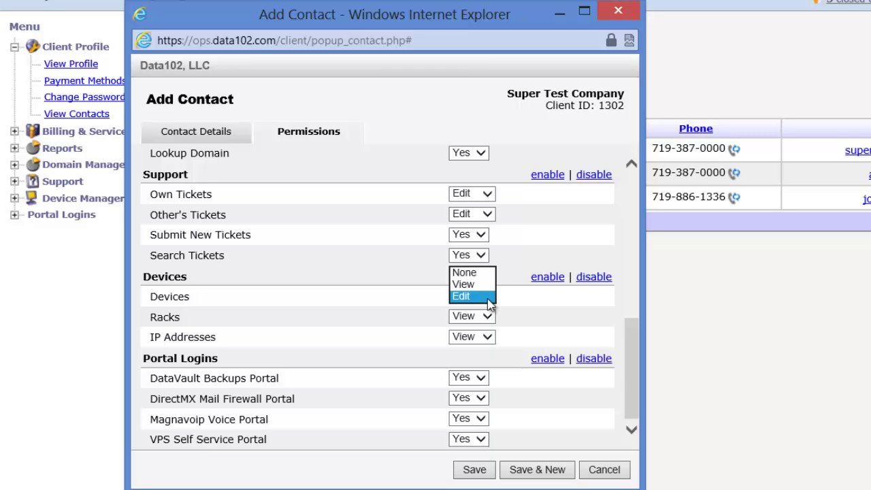
left_click(488, 299)
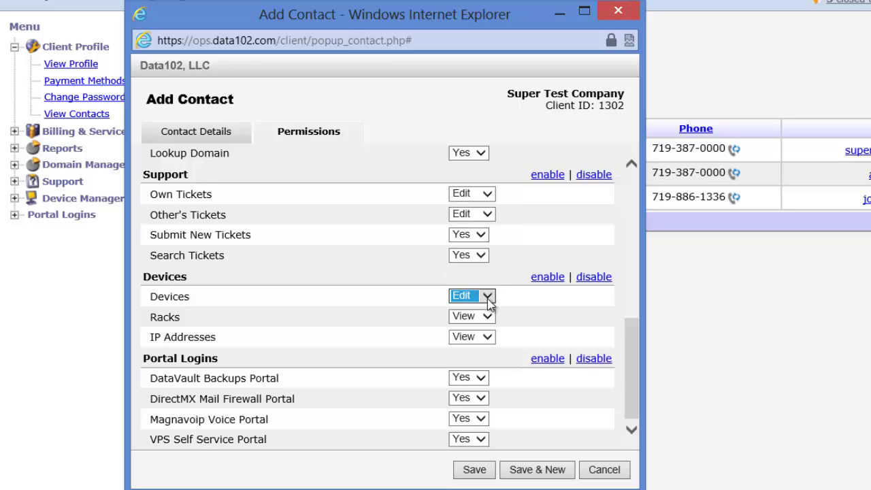
Step: Set all Devices permissions to None and save the new contact
left_click(591, 279)
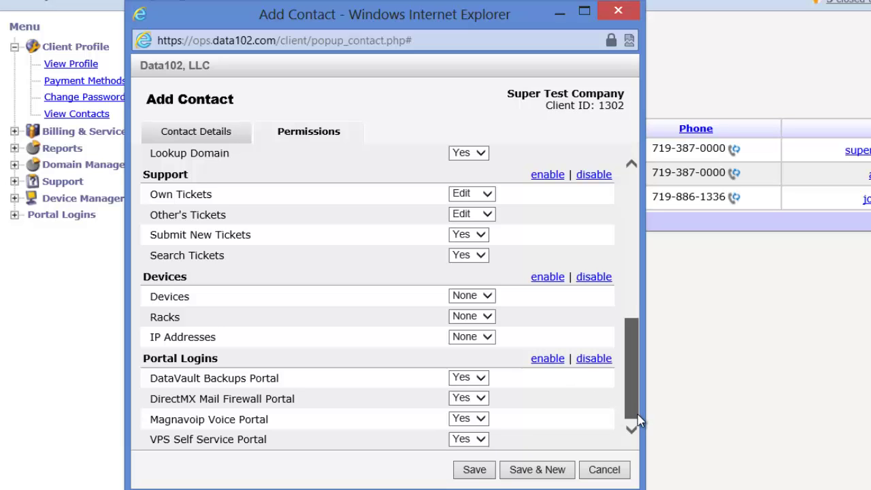
left_click(475, 470)
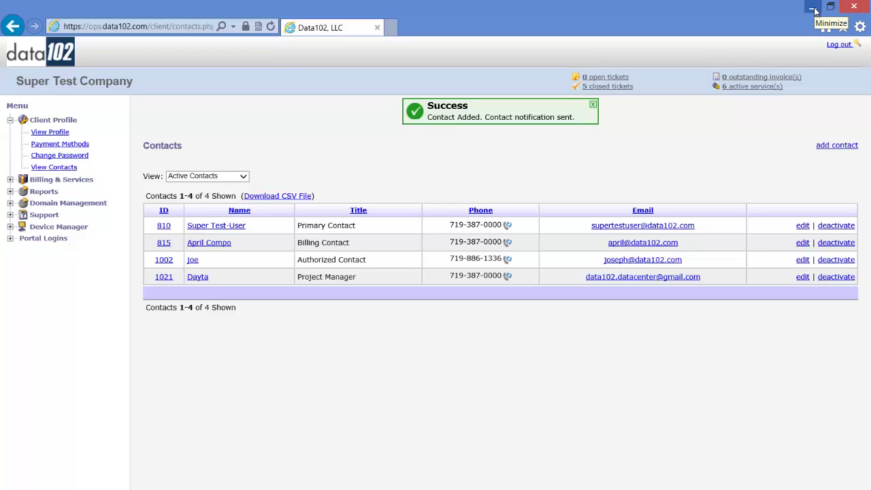
Step: Log out of the Data102 Ops customer portal
left_click(838, 45)
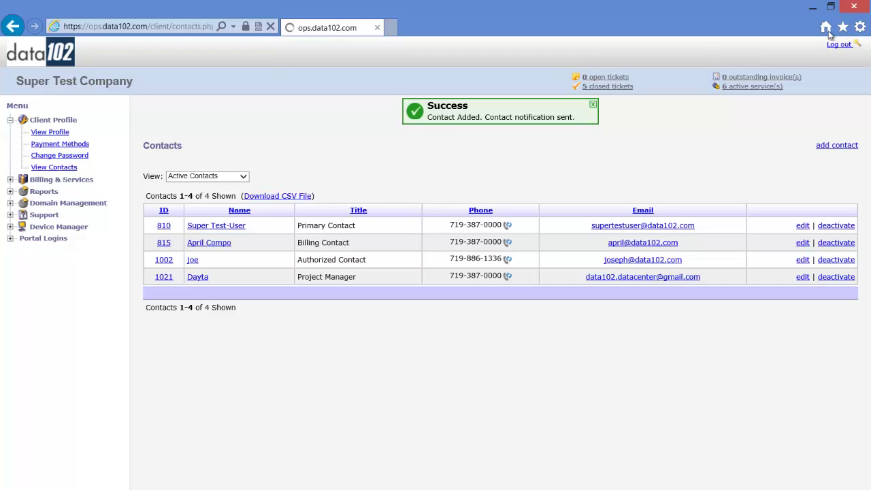
Step: Open the 'Data102 - Portal login information' email in Gmail and select its temporary password
left_click(813, 8)
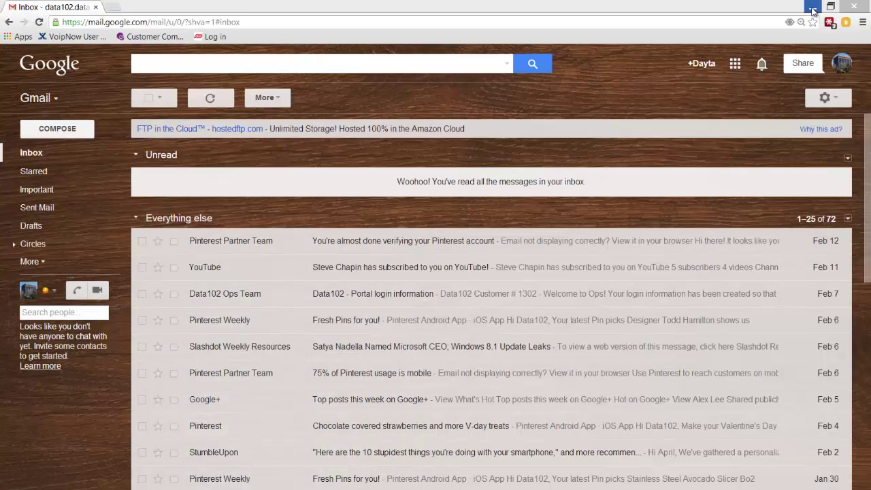
left_click(53, 152)
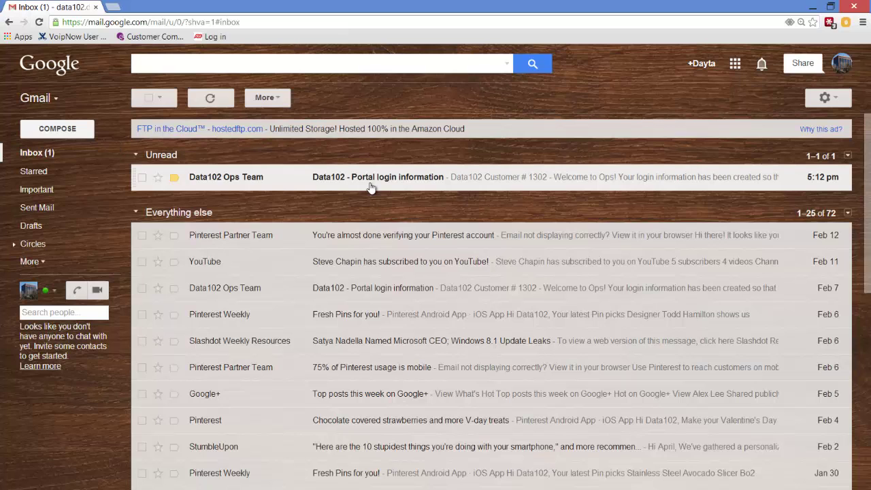
left_click(371, 182)
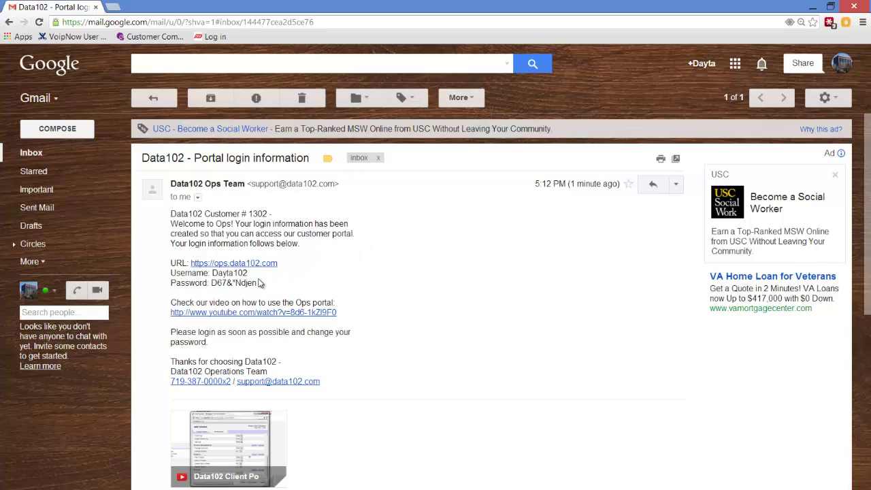
left_click_drag(262, 284, 215, 287)
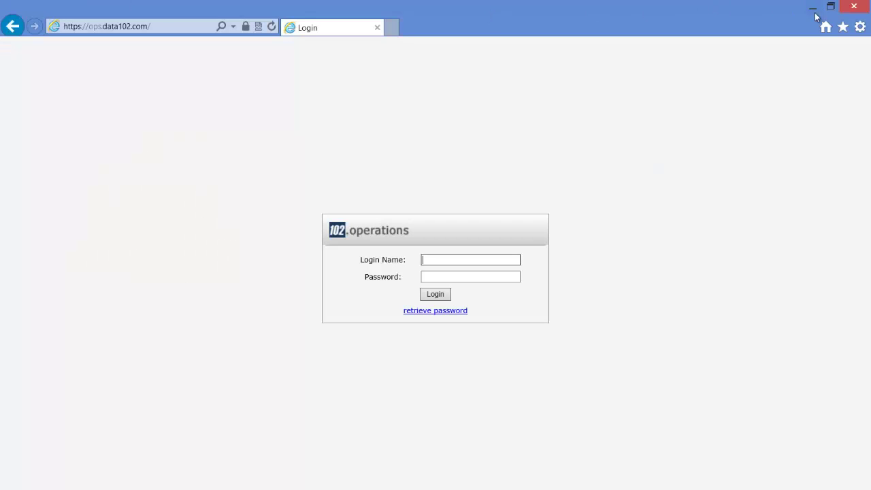
Step: Sign in as the new contact with the emailed password and edit contact 1021
type("Dayta102")
key("Tab")
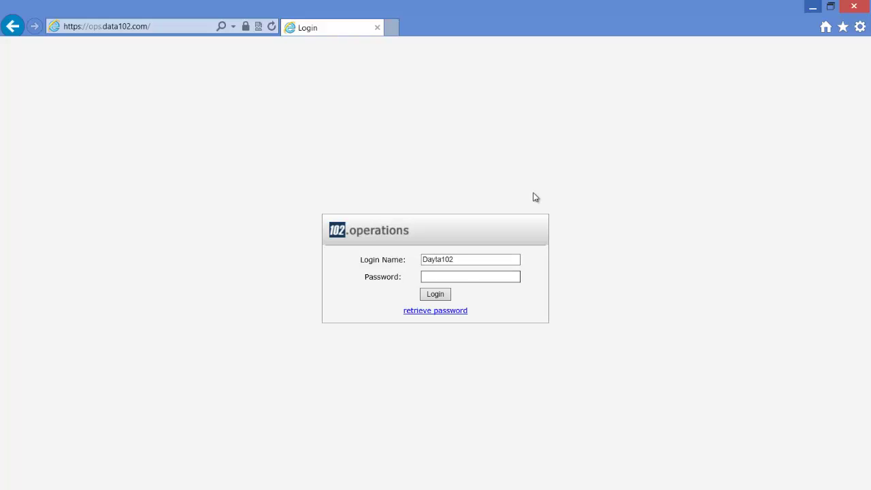
key("Return")
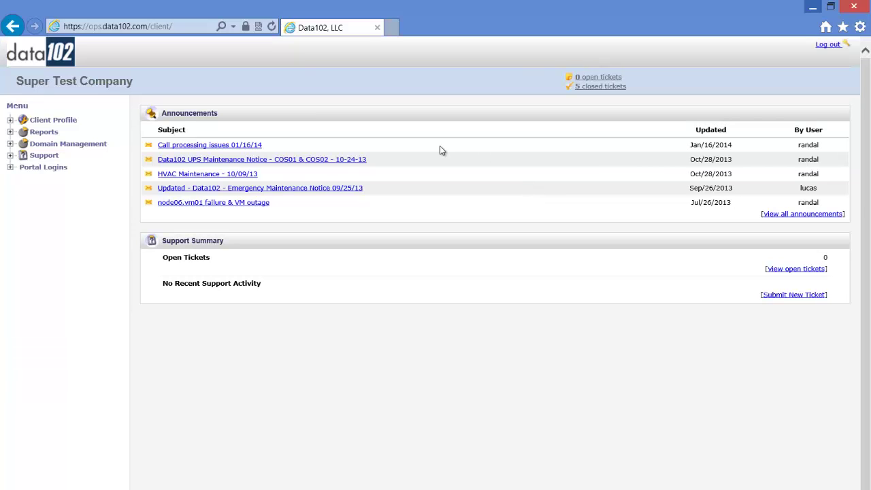
left_click(11, 120)
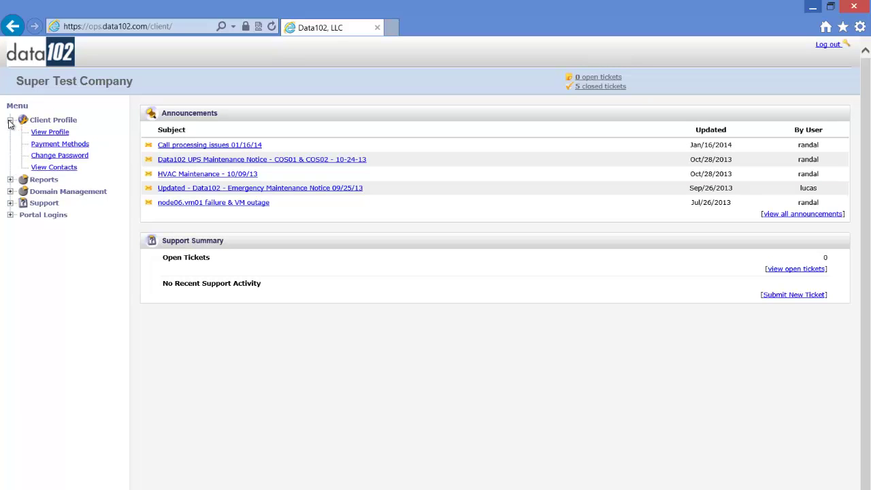
left_click(40, 169)
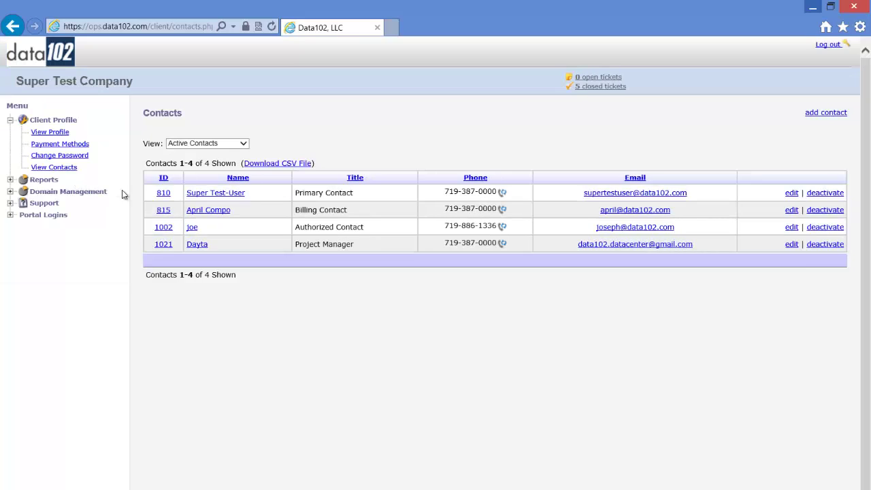
left_click(791, 244)
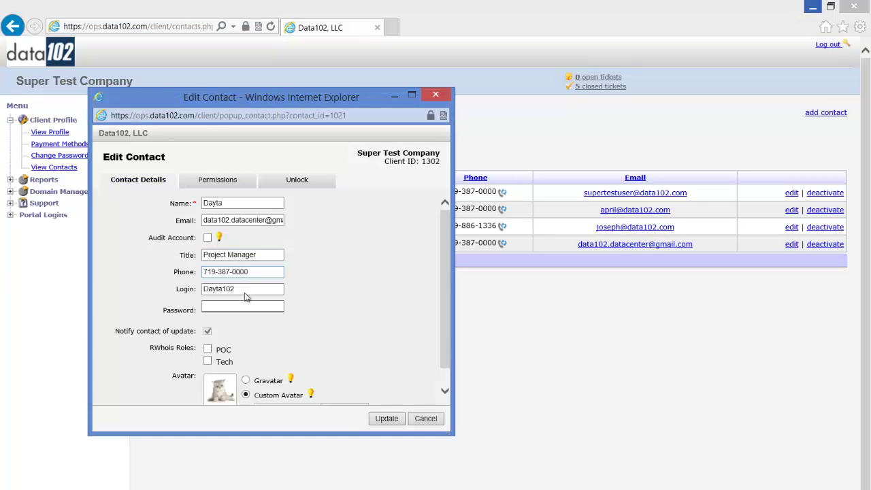
Step: Give contact 1021 a new Strong-rated password and save the Edit Contact form
left_click(244, 306)
type("********")
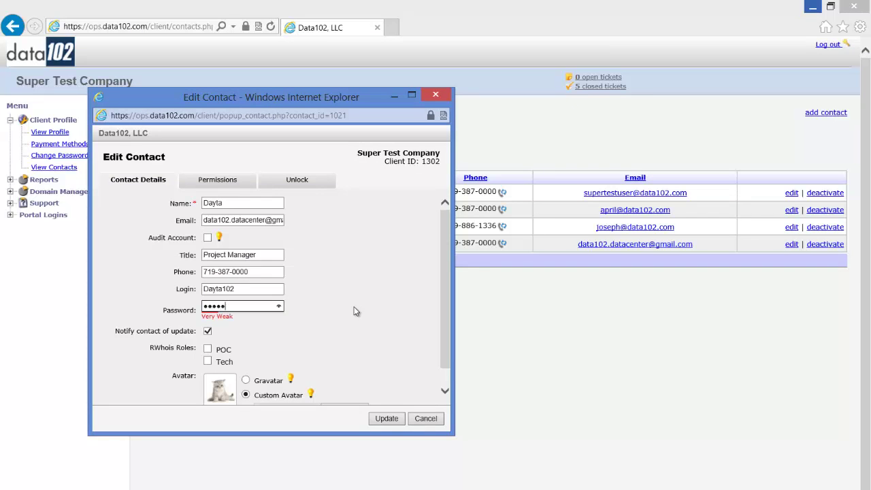
type("****")
left_click(386, 419)
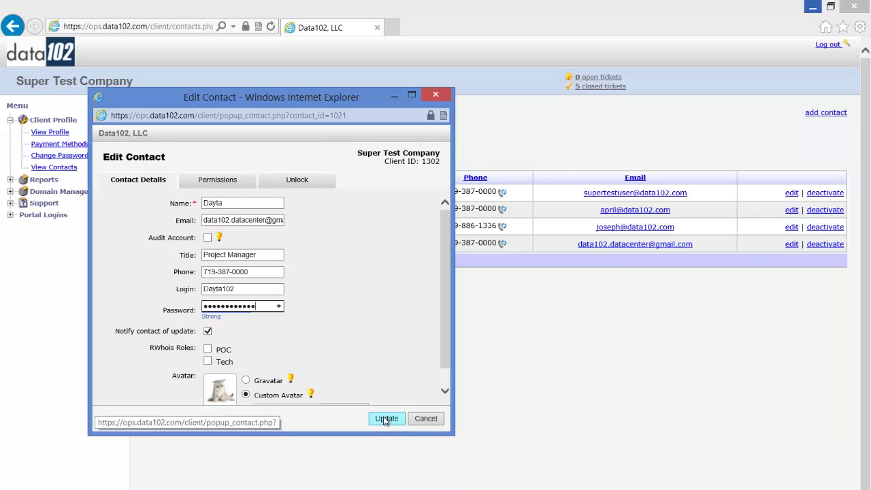